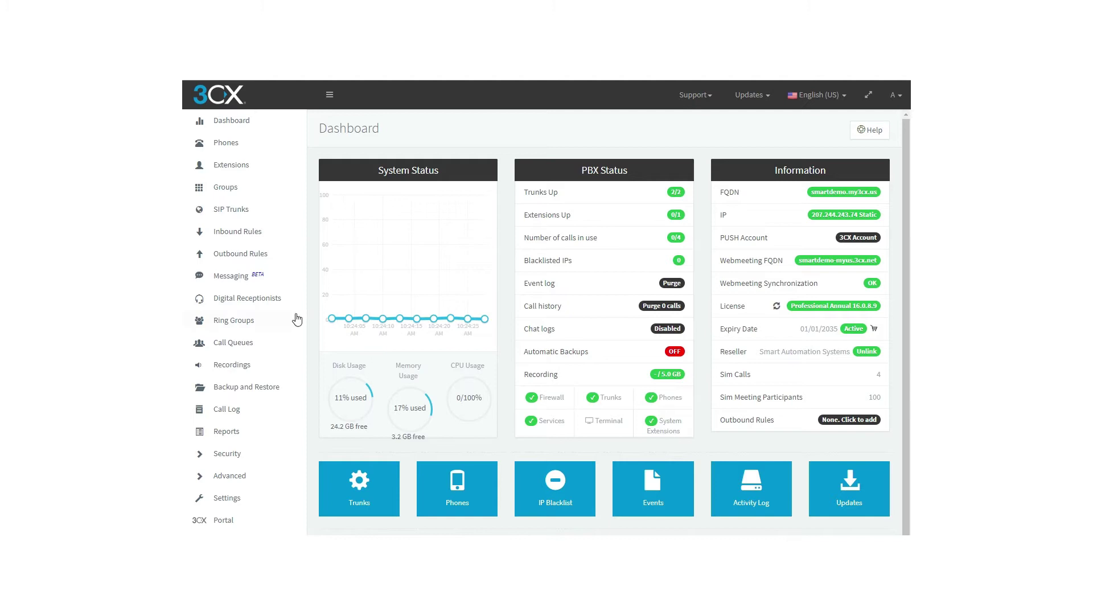
- Add a new digital receptionist named NewIVR and set its type to Standard
{"action": "left_click", "coordinate": [235, 301]}
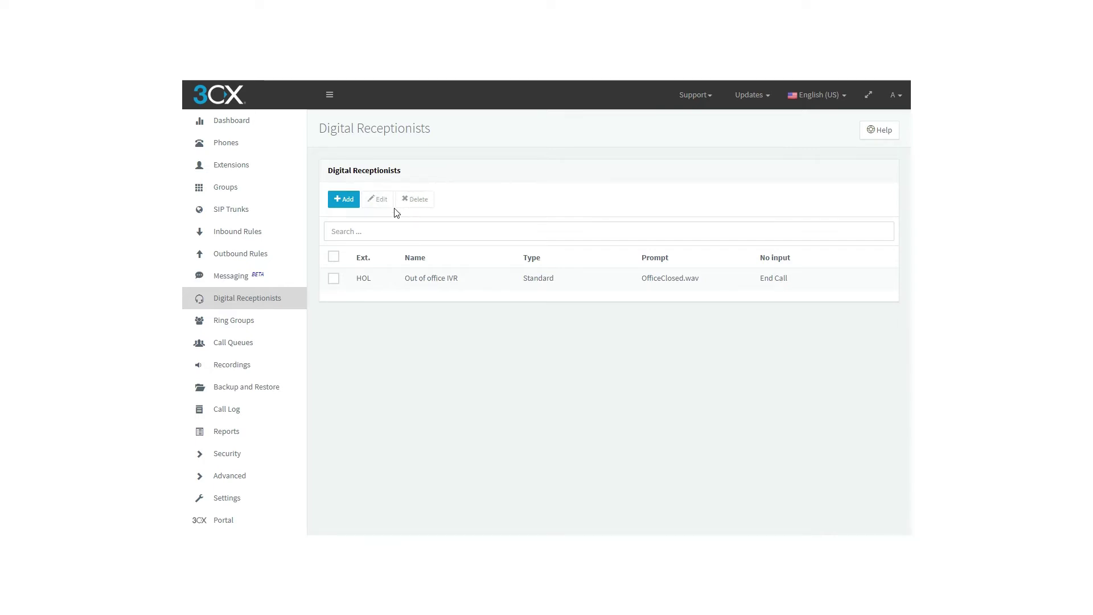
{"action": "left_click", "coordinate": [343, 199]}
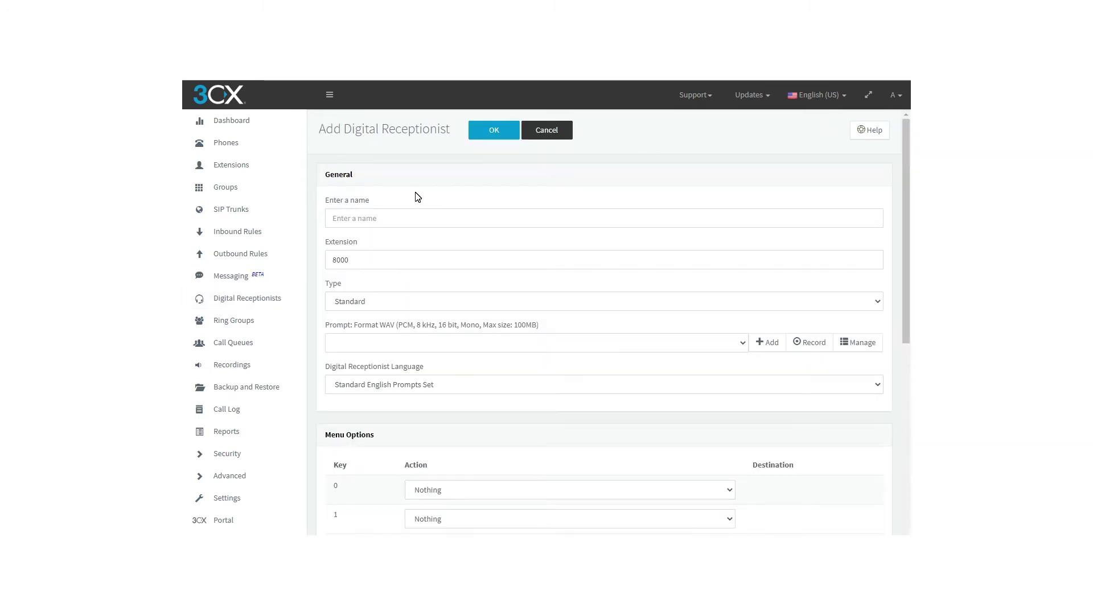
{"action": "left_click", "coordinate": [388, 217]}
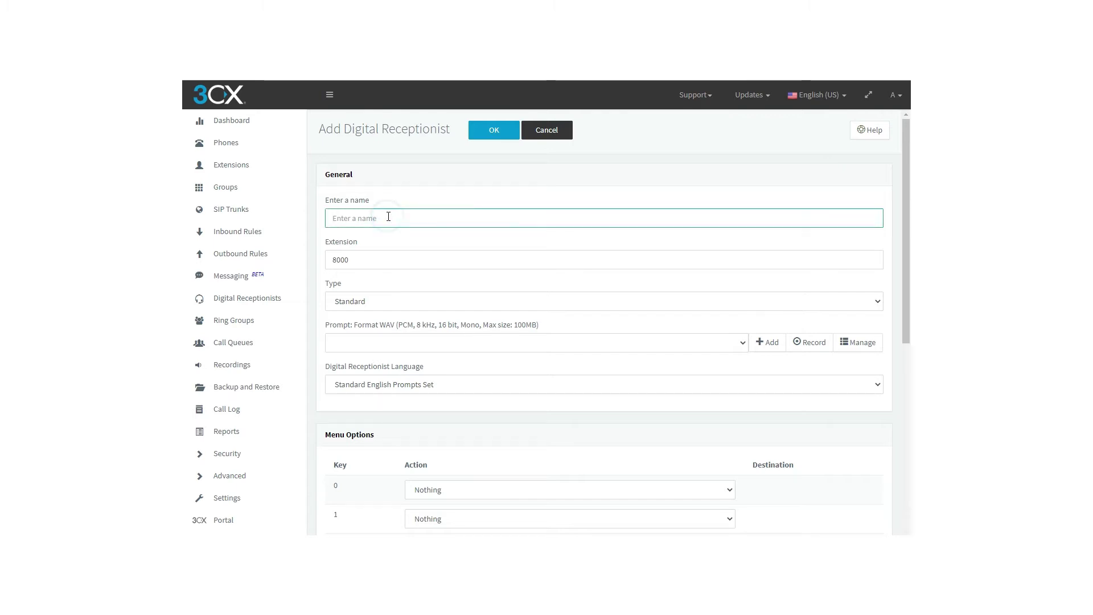
{"action": "type", "text": "NewIVR"}
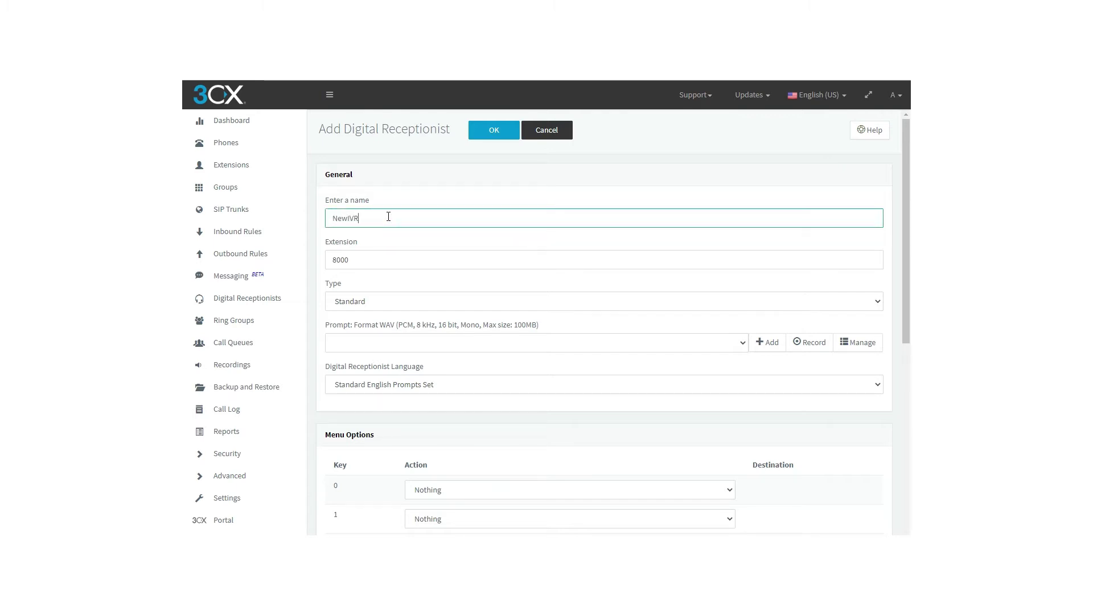
{"action": "left_click", "coordinate": [363, 233]}
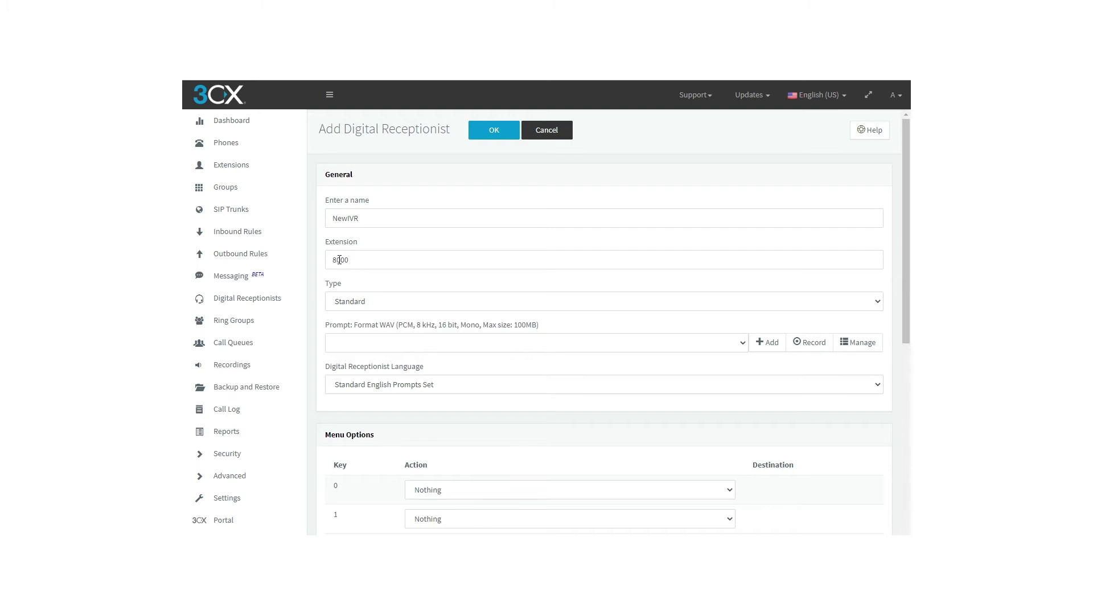
{"action": "left_click", "coordinate": [356, 302]}
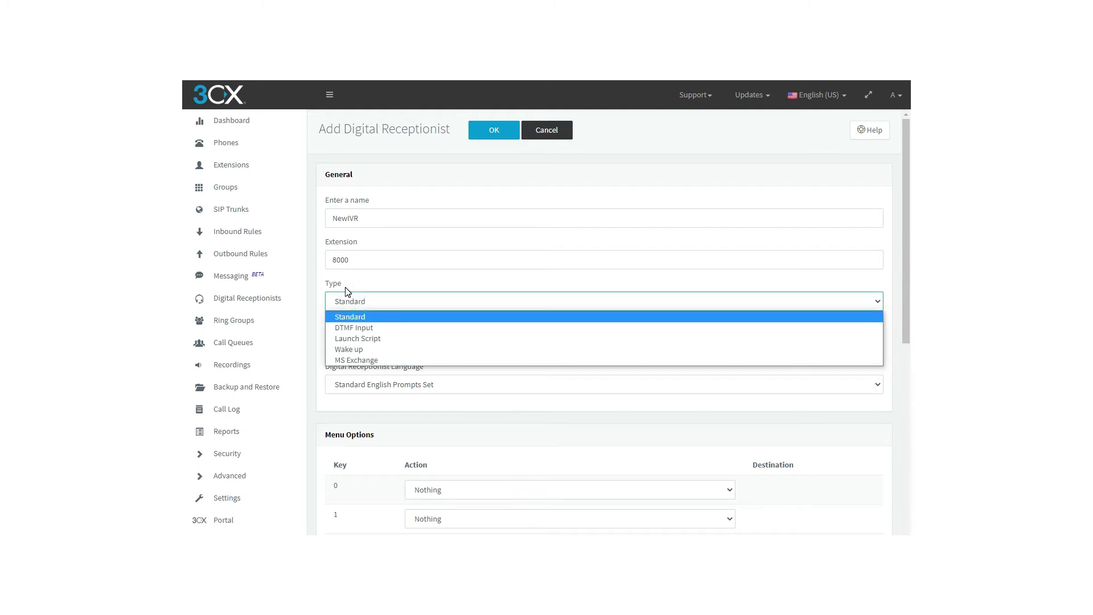
{"action": "left_click", "coordinate": [359, 317]}
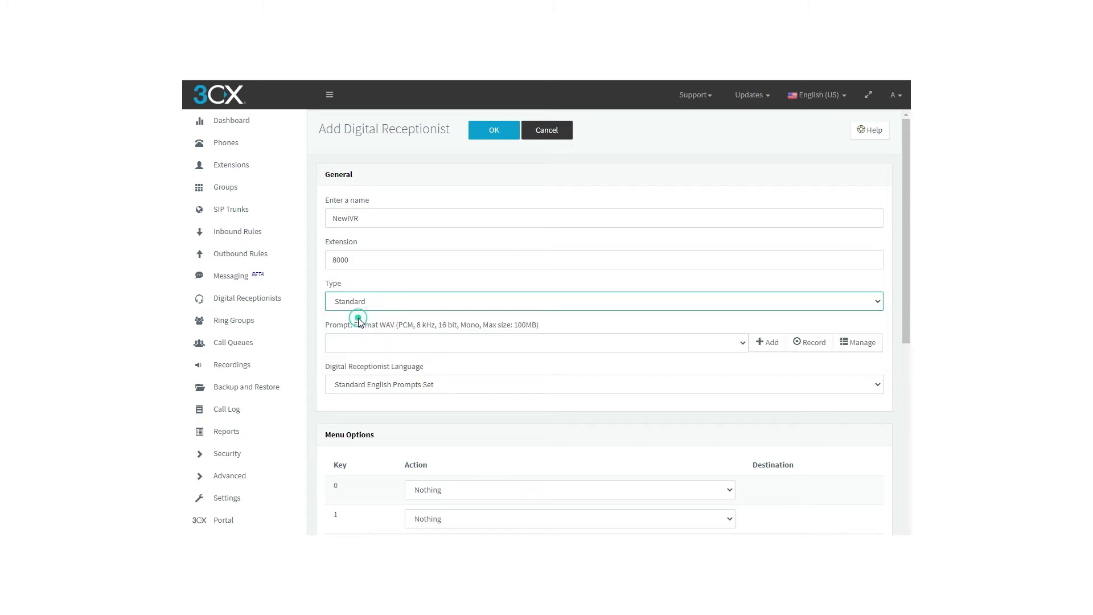
- Review the actions that can be assigned to key 0 in the menu options
{"action": "scroll", "coordinate": [388, 330], "scroll_direction": "down", "scroll_amount": 1}
{"action": "scroll", "coordinate": [387, 333], "scroll_direction": "down", "scroll_amount": 3}
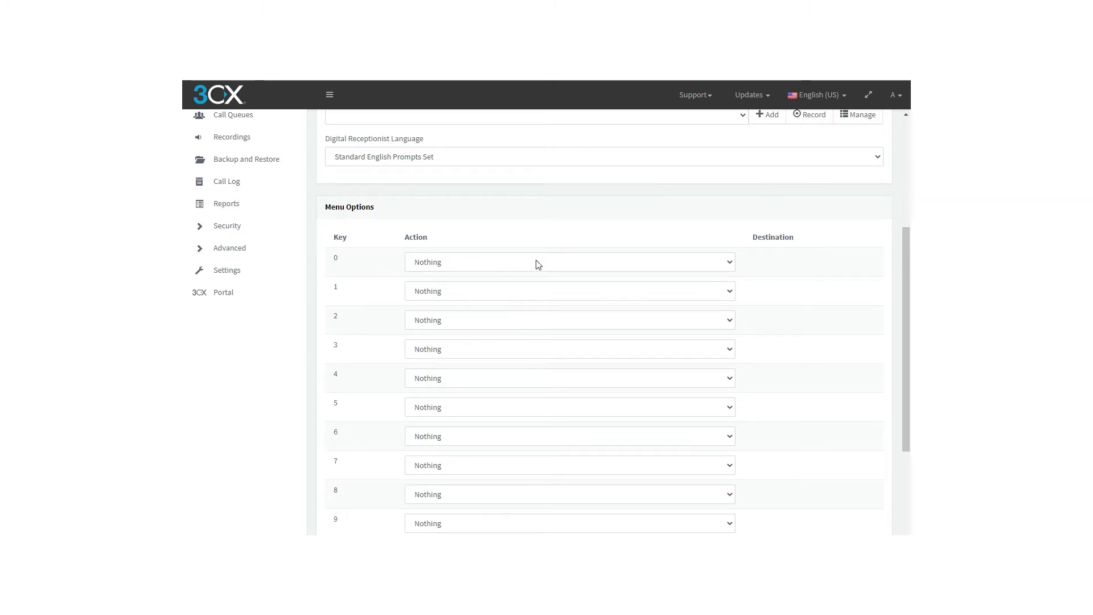
{"action": "left_click", "coordinate": [720, 259]}
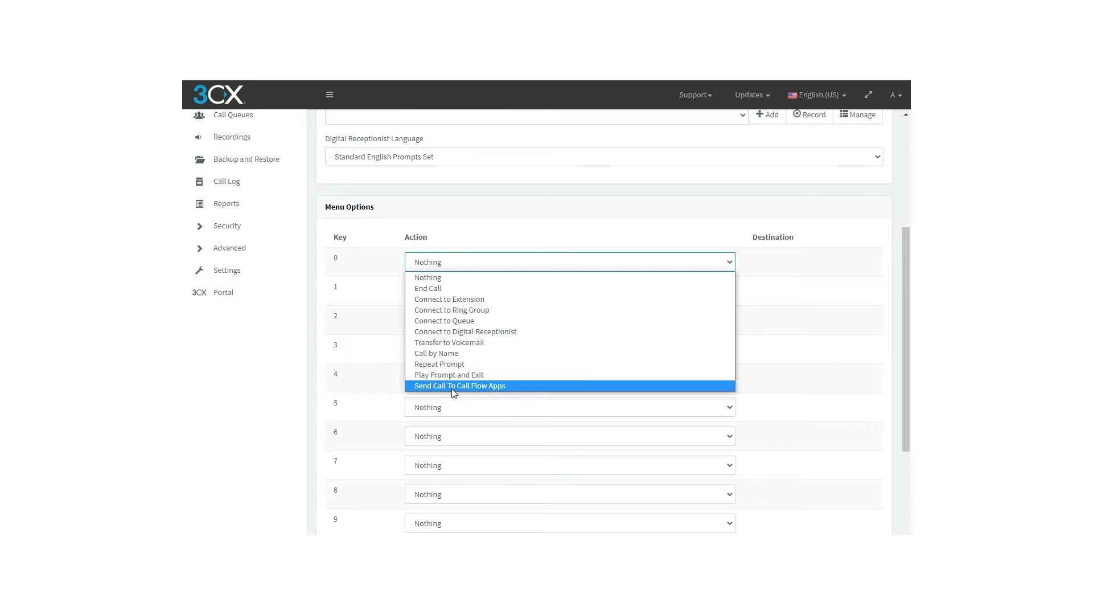
{"action": "left_click", "coordinate": [731, 261]}
- Switch the receptionist type to DTMF Input and add a menu option with ID 114, checking its available actions
{"action": "scroll", "coordinate": [631, 246], "scroll_direction": "up", "scroll_amount": 1}
{"action": "scroll", "coordinate": [631, 246], "scroll_direction": "up", "scroll_amount": 5}
{"action": "left_click", "coordinate": [343, 301]}
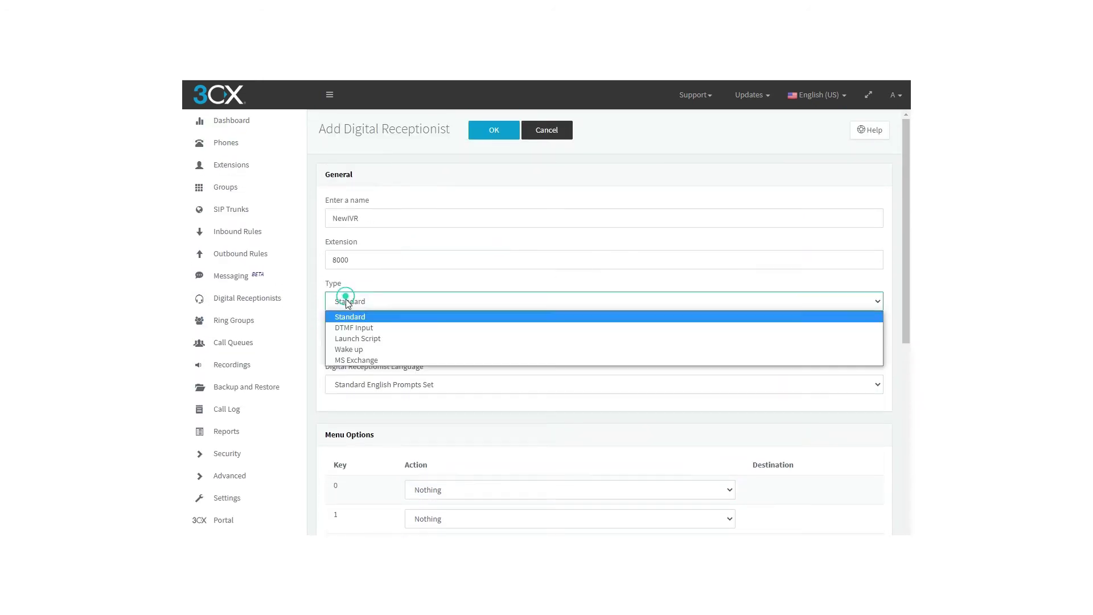
{"action": "left_click", "coordinate": [352, 327]}
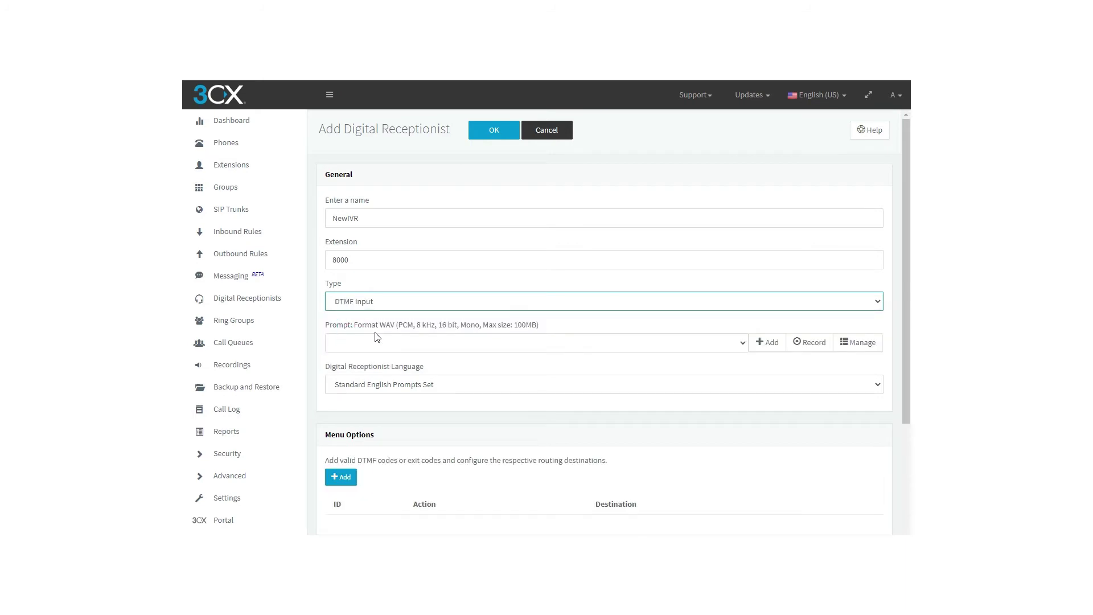
{"action": "scroll", "coordinate": [374, 425], "scroll_direction": "down", "scroll_amount": 1}
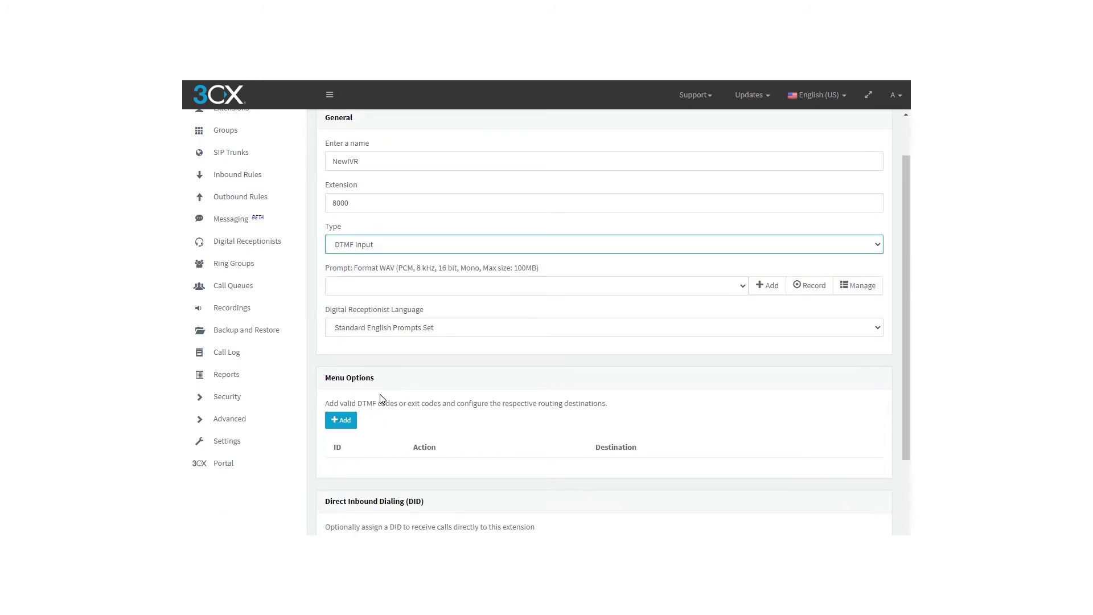
{"action": "left_click", "coordinate": [339, 421]}
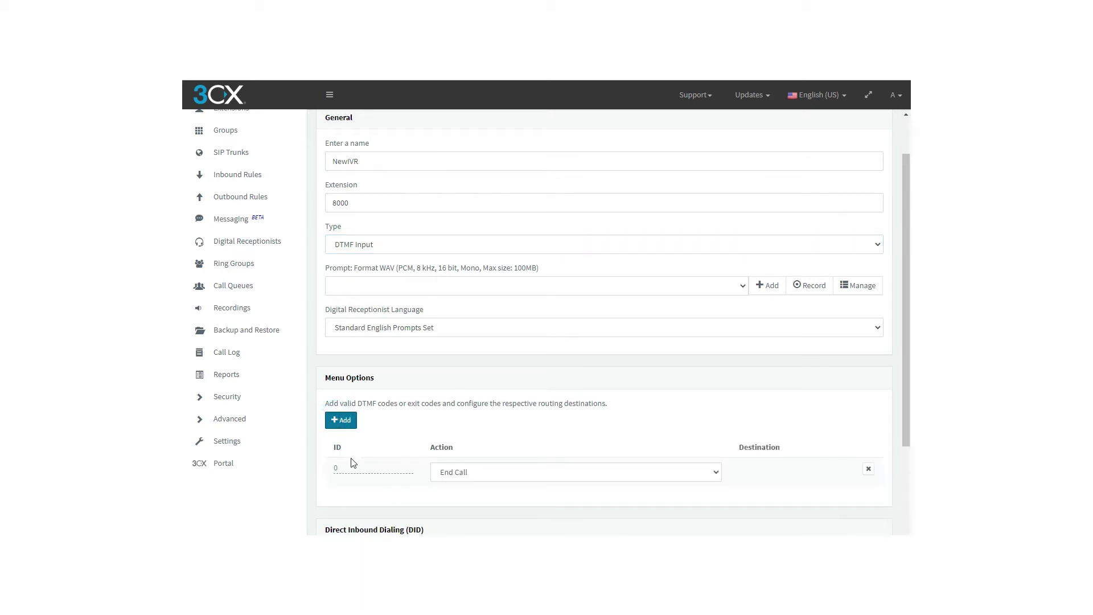
{"action": "left_click", "coordinate": [350, 467]}
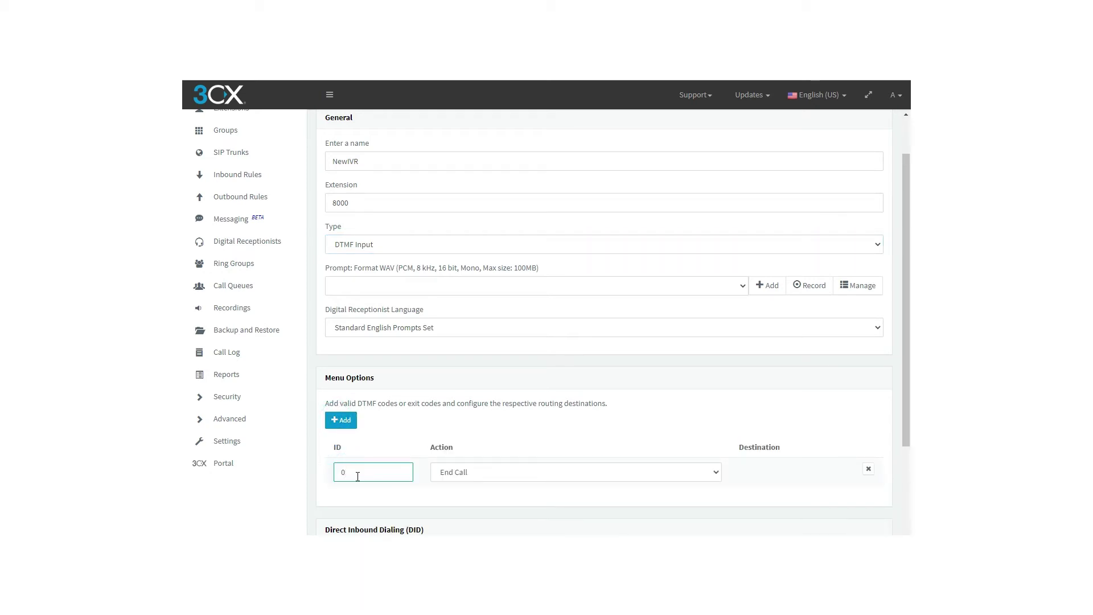
{"action": "key", "text": "BackSpace"}
{"action": "type", "text": "114"}
{"action": "left_click", "coordinate": [403, 425]}
{"action": "left_click", "coordinate": [490, 473]}
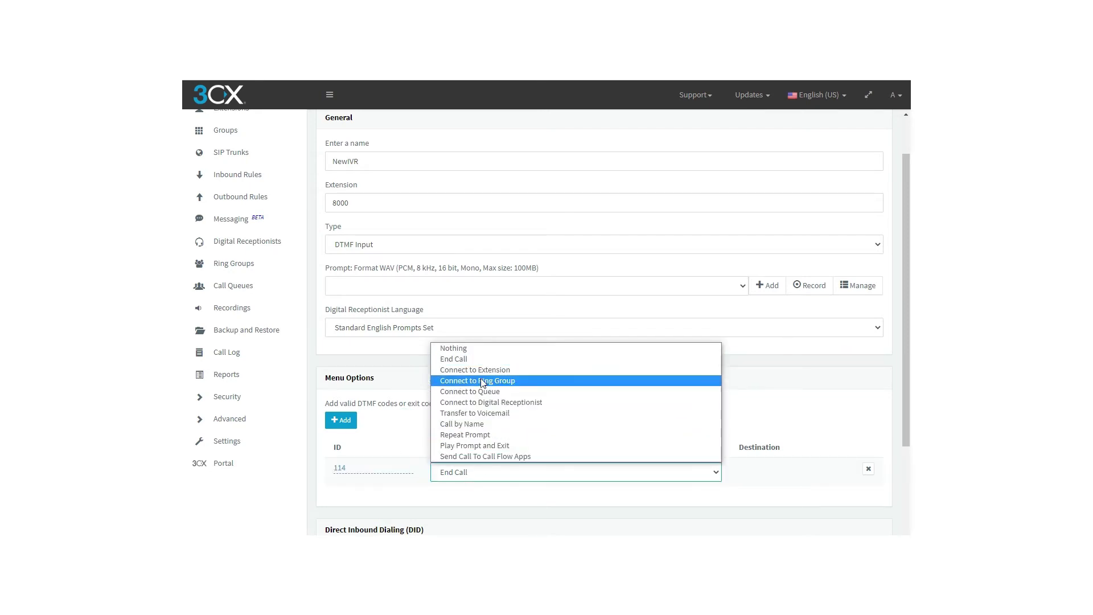
{"action": "left_click", "coordinate": [408, 427]}
- Switch the type to Launch Script and enable user input collection with an expected digit length of 9 and playback confirmation
{"action": "left_click", "coordinate": [388, 249]}
{"action": "left_click", "coordinate": [366, 281]}
{"action": "scroll", "coordinate": [409, 371], "scroll_direction": "down", "scroll_amount": 1}
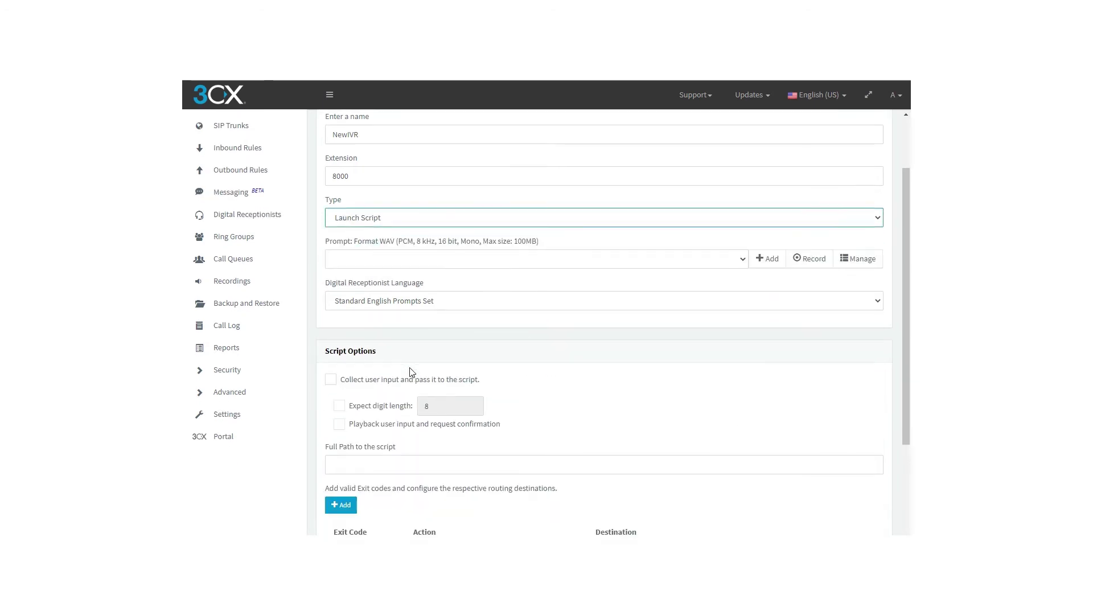
{"action": "scroll", "coordinate": [411, 370], "scroll_direction": "down", "scroll_amount": 1}
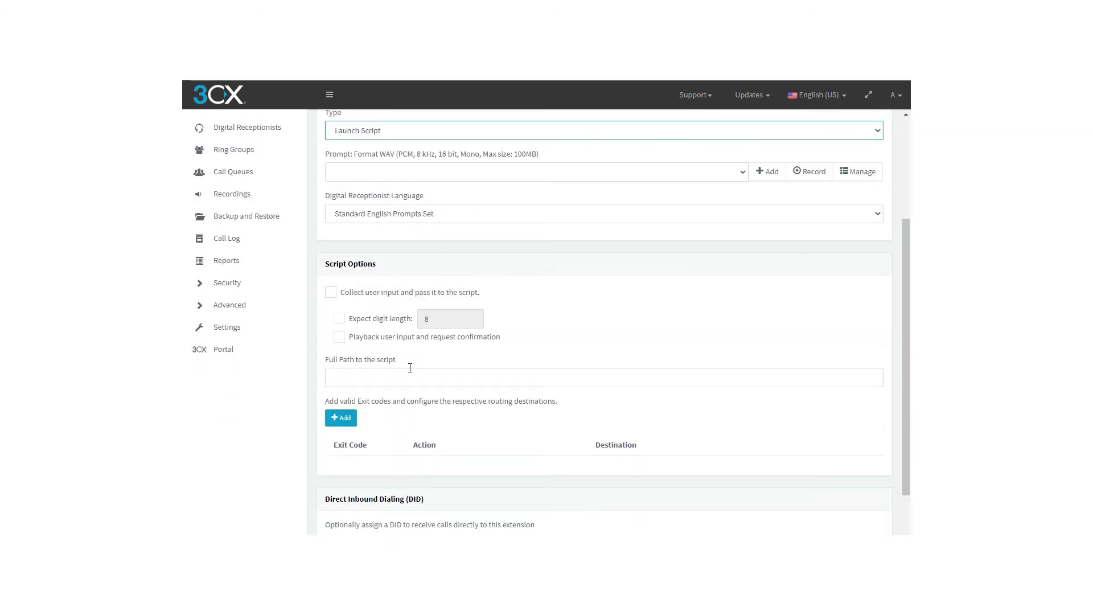
{"action": "left_click", "coordinate": [331, 293]}
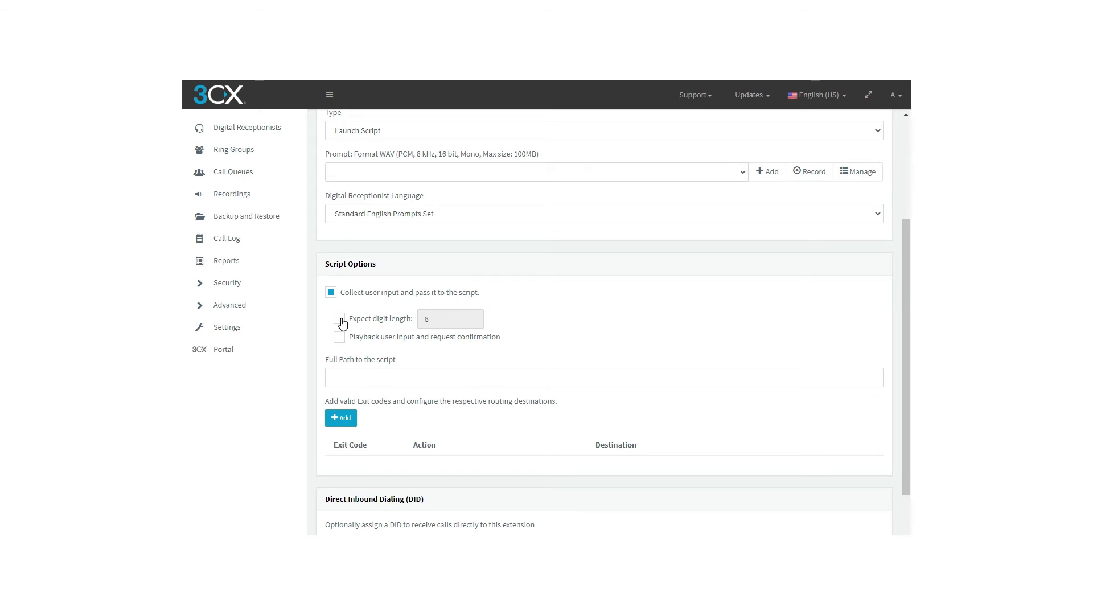
{"action": "left_click", "coordinate": [340, 319]}
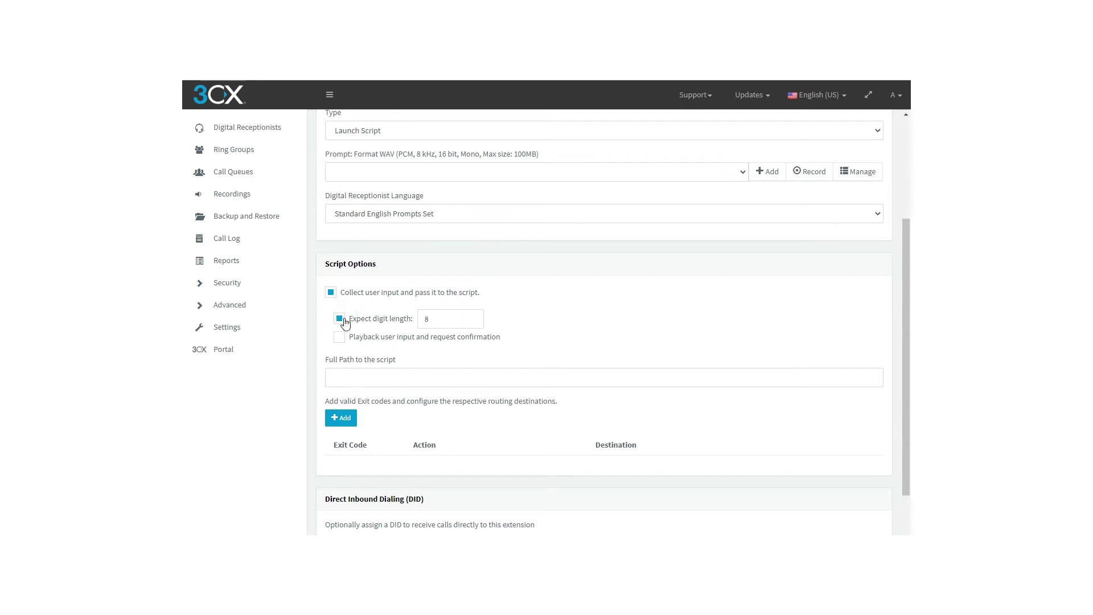
{"action": "double_click", "coordinate": [426, 319]}
{"action": "type", "text": "9"}
{"action": "left_click", "coordinate": [498, 318]}
{"action": "left_click", "coordinate": [339, 339]}
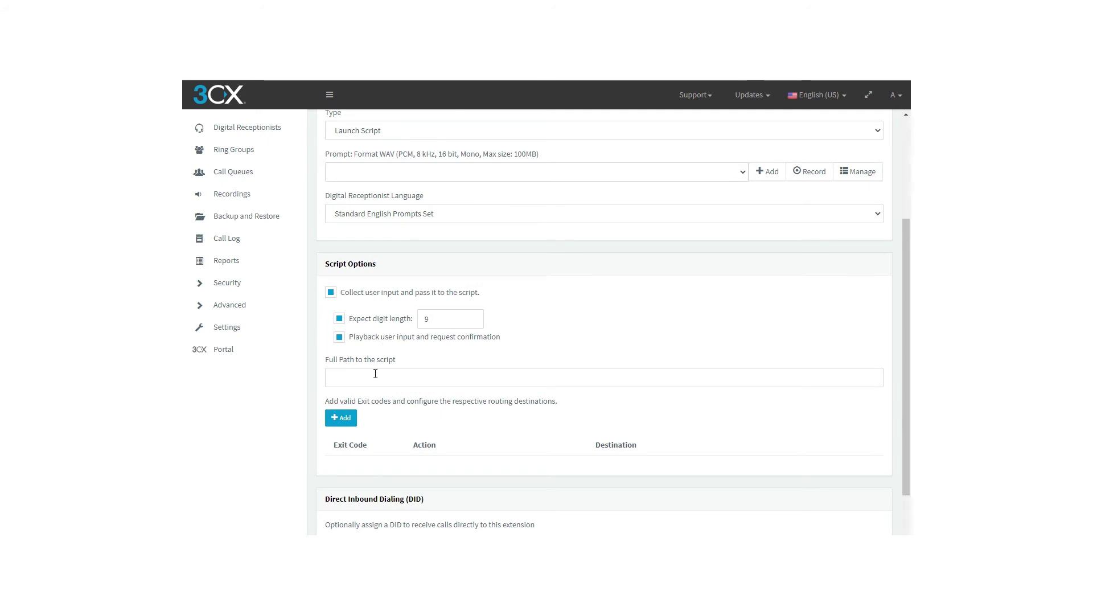
- Add an exit code entry to the script options and review the actions available for it
{"action": "left_click", "coordinate": [353, 380]}
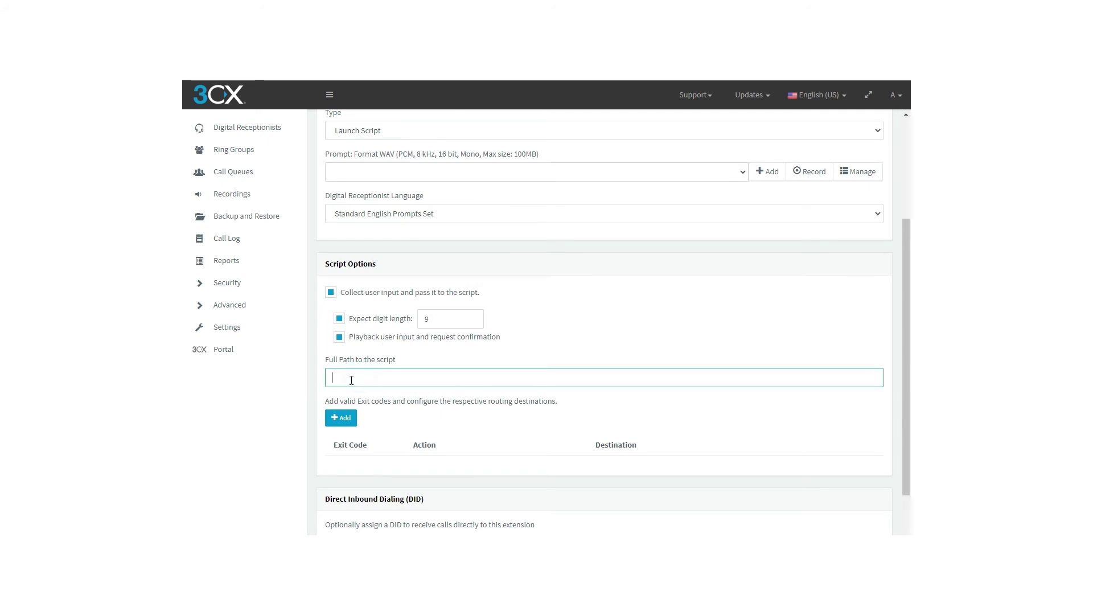
{"action": "left_click", "coordinate": [339, 417]}
{"action": "scroll", "coordinate": [359, 393], "scroll_direction": "down", "scroll_amount": 2}
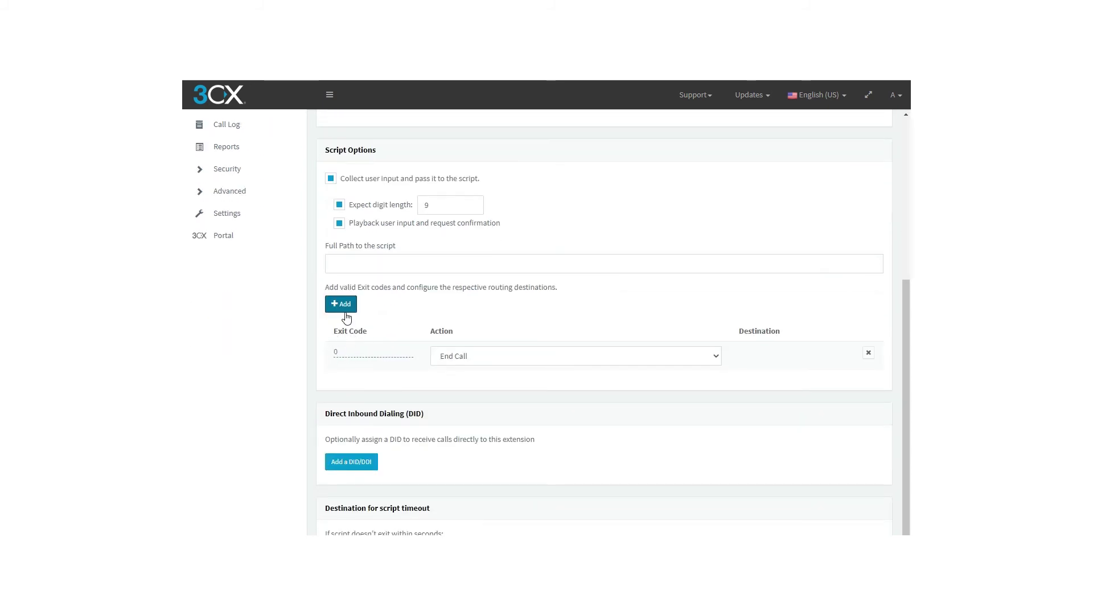
{"action": "left_click", "coordinate": [463, 355]}
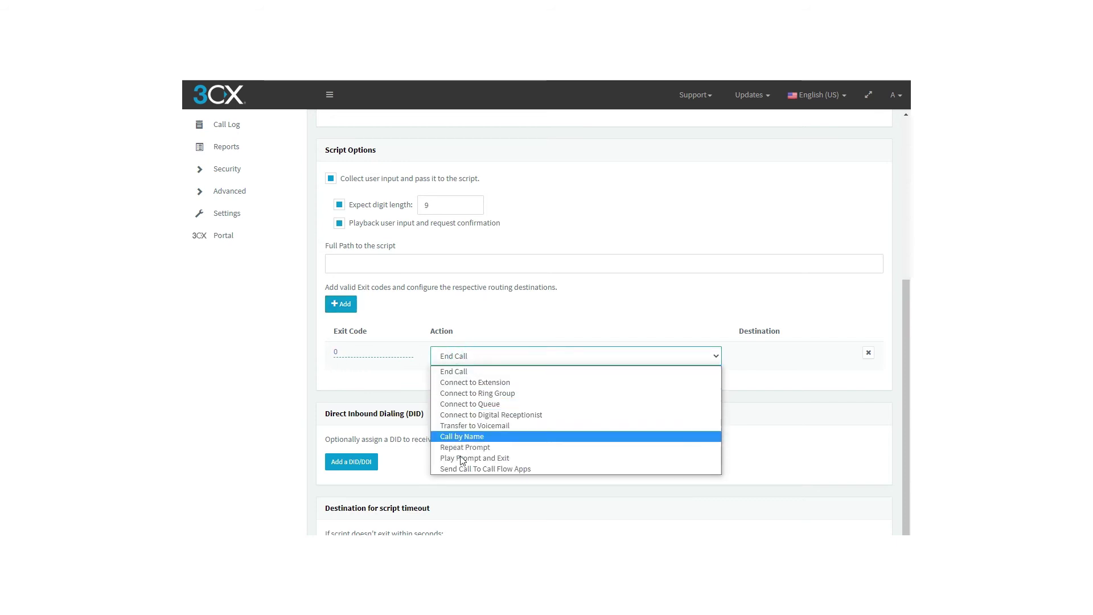
{"action": "left_click", "coordinate": [411, 371]}
- Try the Wake up and MS Exchange receptionist types and return the type to Standard
{"action": "scroll", "coordinate": [422, 366], "scroll_direction": "up", "scroll_amount": 5}
{"action": "left_click", "coordinate": [374, 301]}
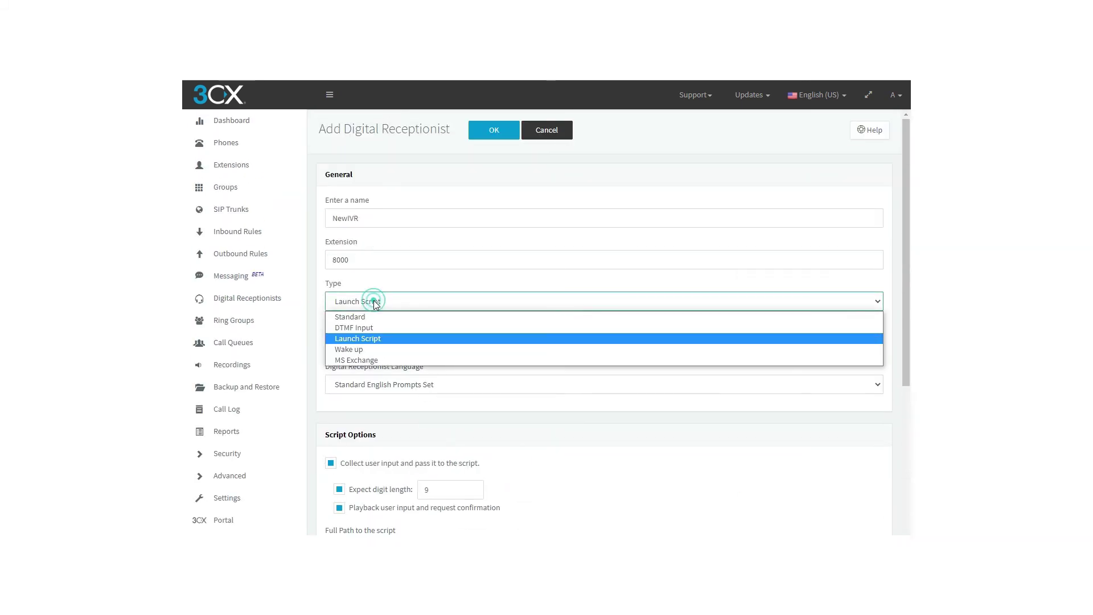
{"action": "left_click", "coordinate": [350, 349]}
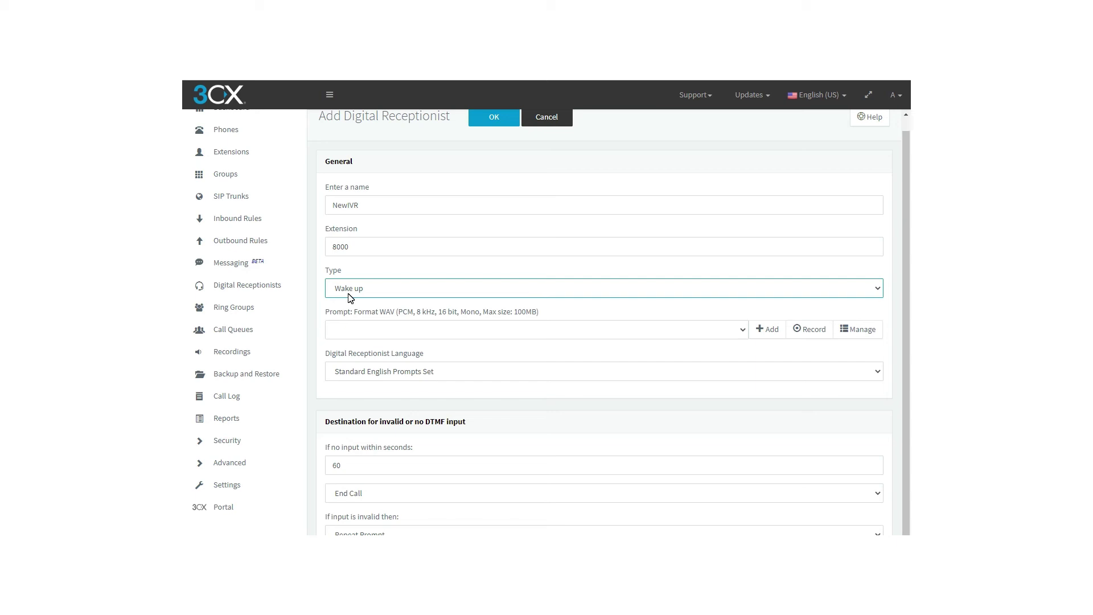
{"action": "left_click", "coordinate": [348, 292]}
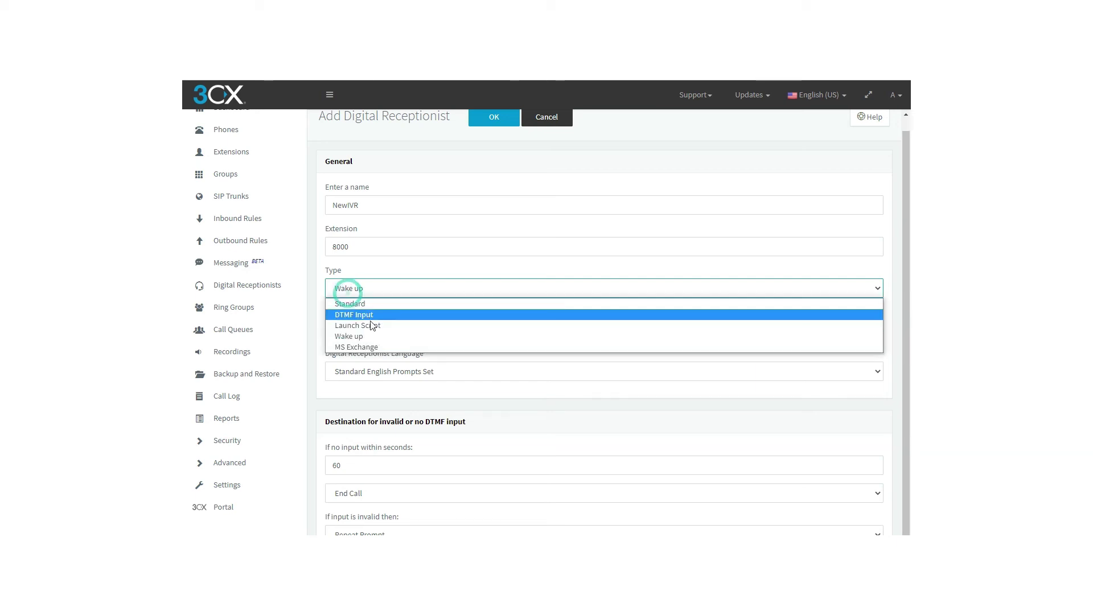
{"action": "left_click", "coordinate": [355, 348]}
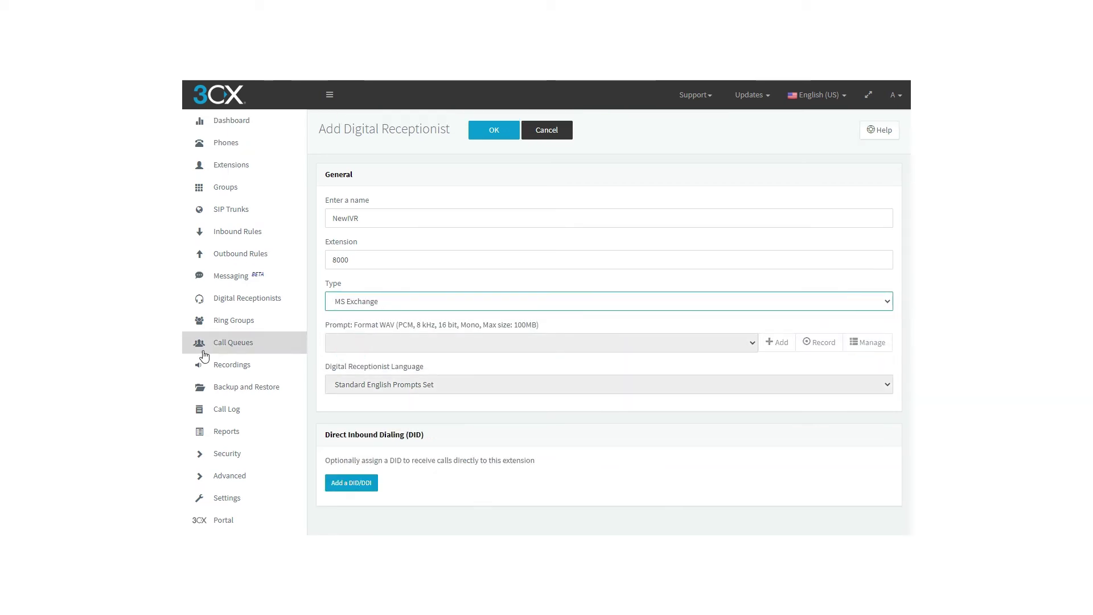
{"action": "left_click", "coordinate": [366, 316]}
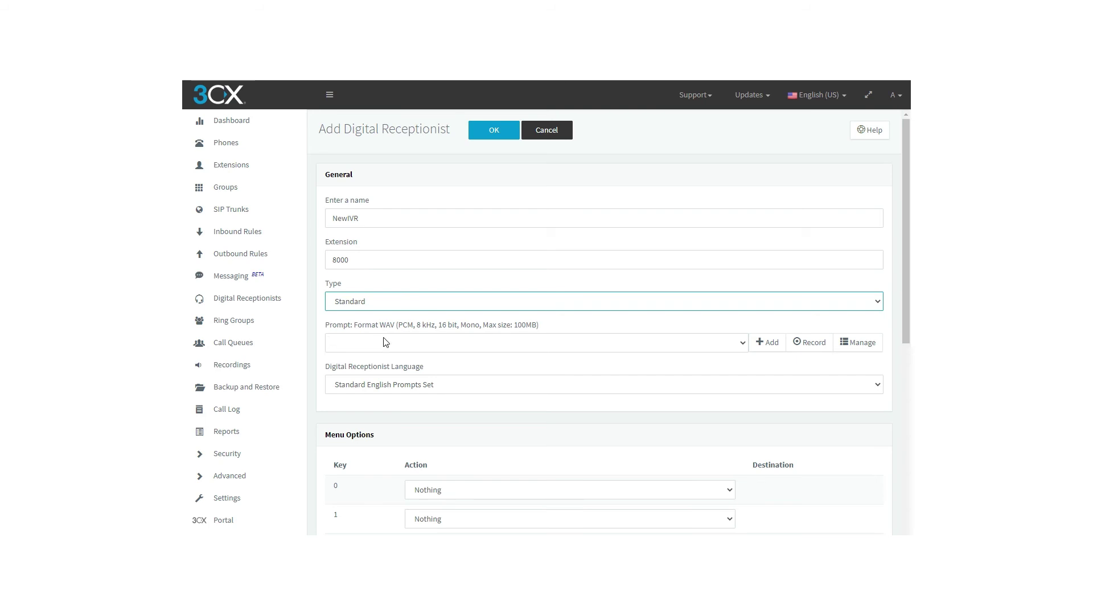
- Review the existing prompt files and open the file selection for adding a new prompt, leaving it without choosing a file
{"action": "left_click", "coordinate": [478, 344]}
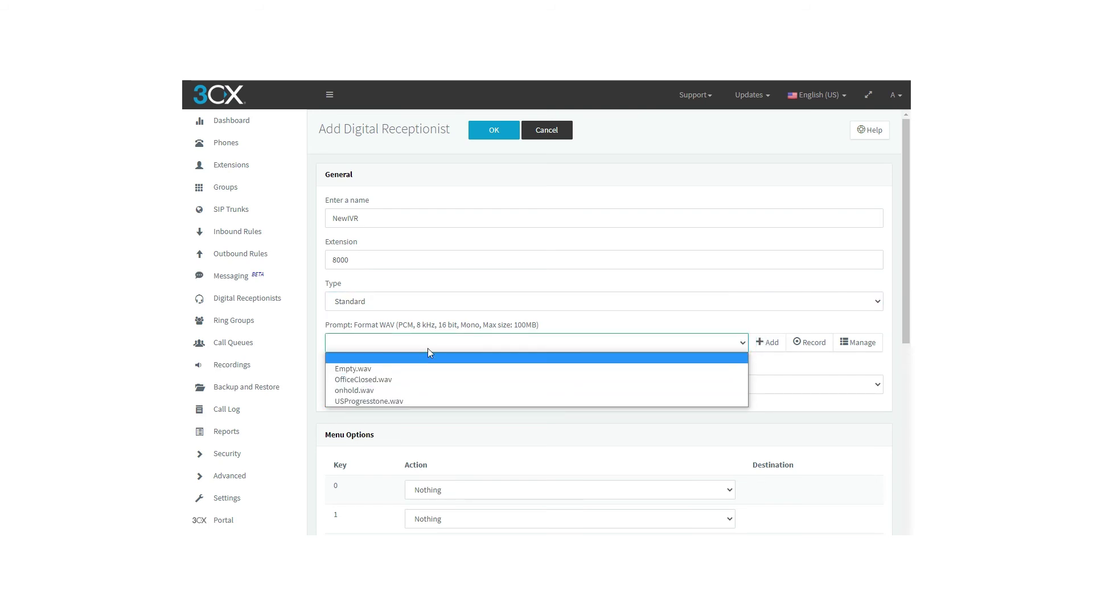
{"action": "left_click", "coordinate": [472, 344]}
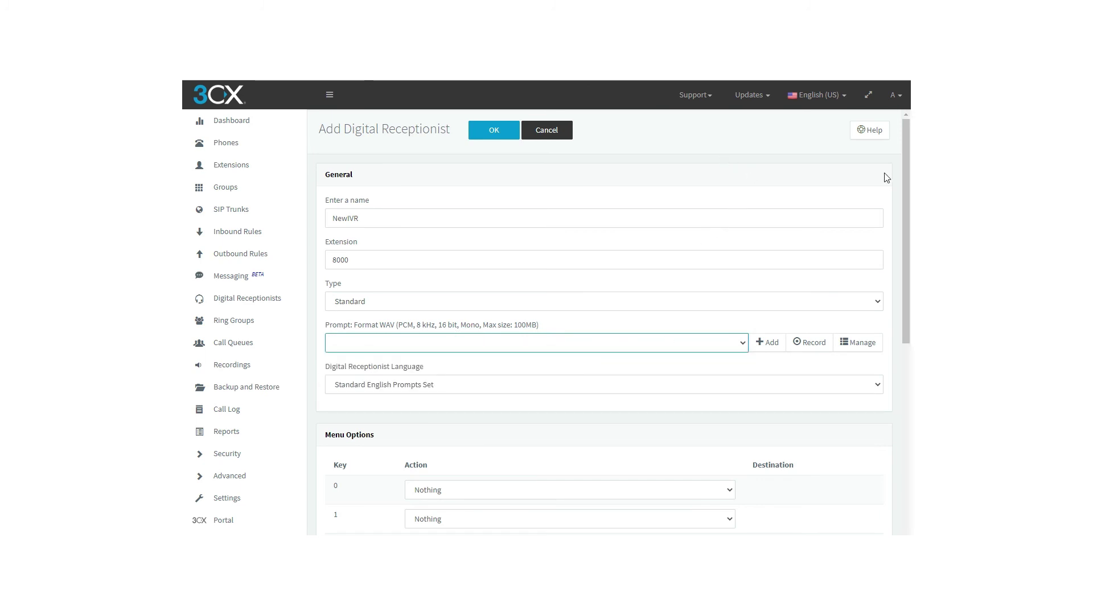
{"action": "left_click", "coordinate": [759, 323]}
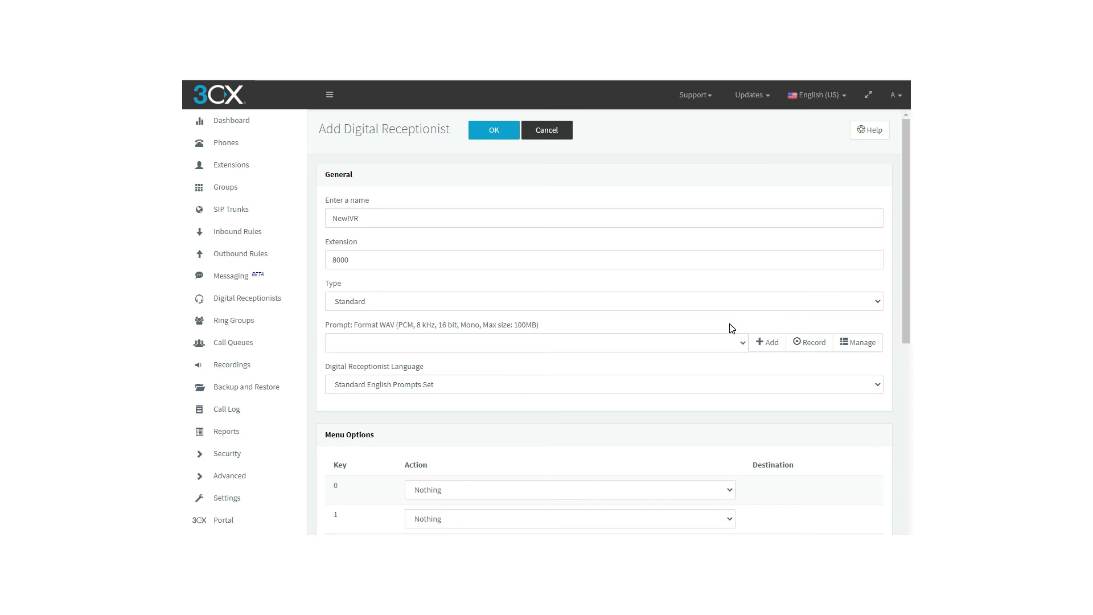
{"action": "left_click", "coordinate": [739, 343]}
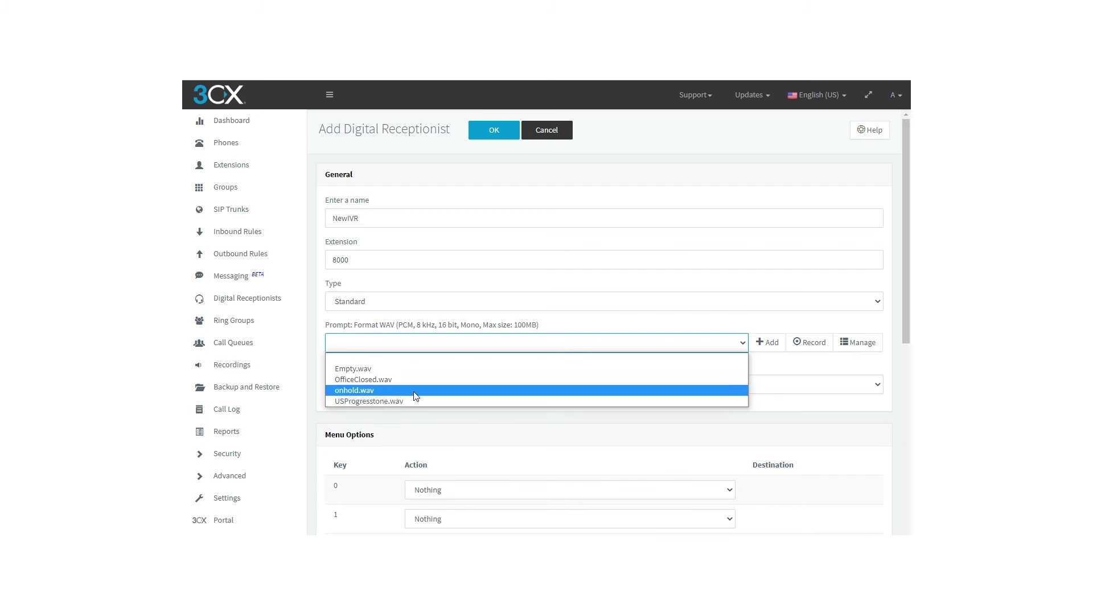
{"action": "left_click", "coordinate": [797, 368]}
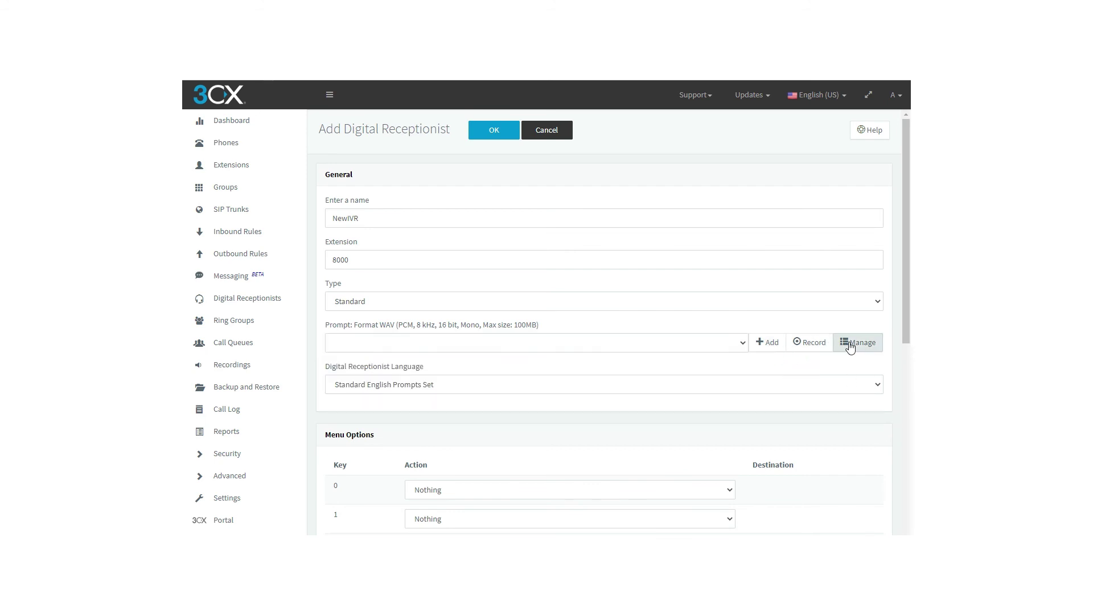
{"action": "left_click", "coordinate": [766, 342]}
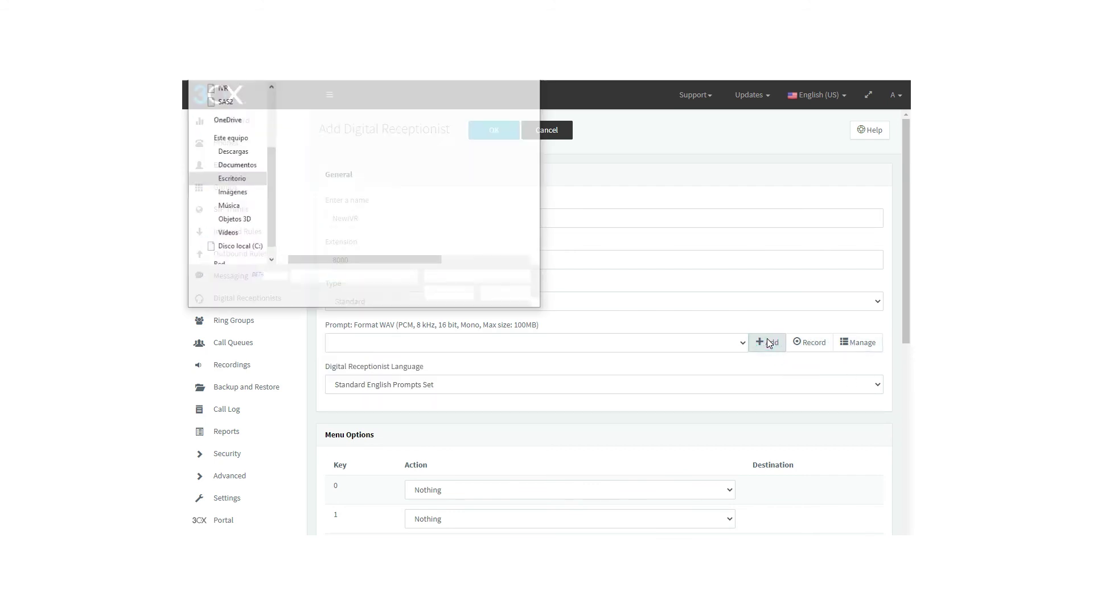
{"action": "key", "text": "Escape"}
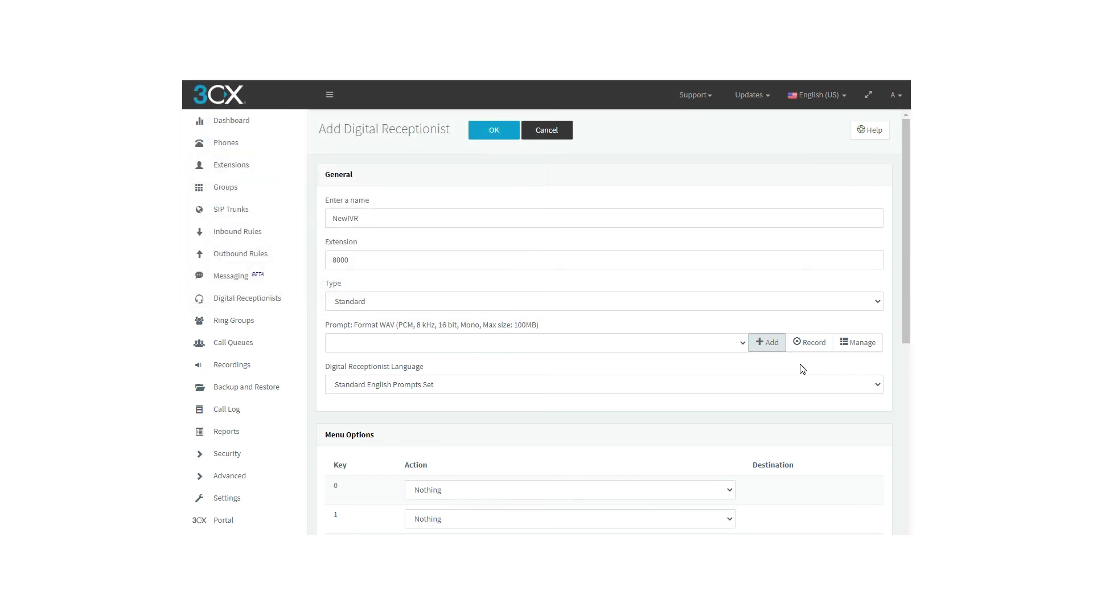
- Check the options for recording a new prompt without recording one, and review the prompt files in the management list
{"action": "left_click", "coordinate": [776, 361]}
{"action": "left_click_drag", "start_coordinate": [353, 325], "coordinate": [414, 334]}
{"action": "left_click", "coordinate": [773, 359]}
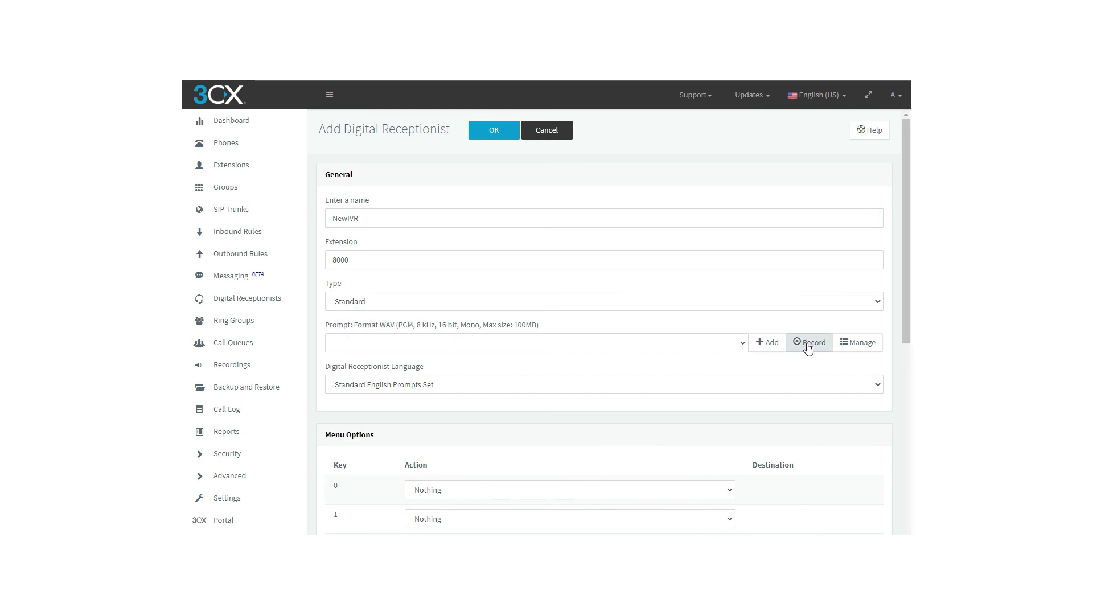
{"action": "left_click", "coordinate": [808, 344]}
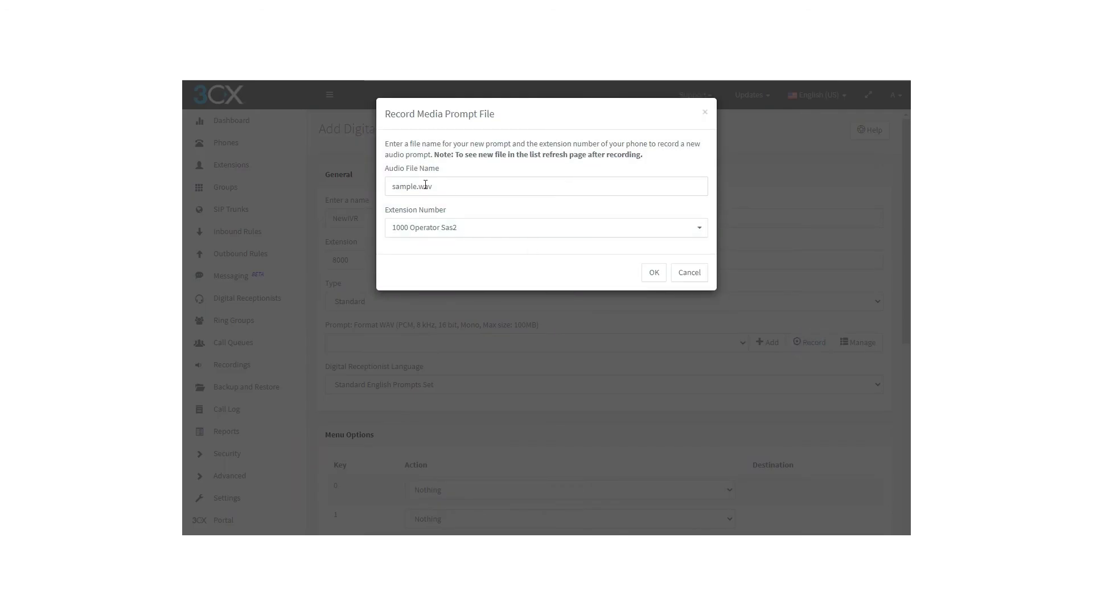
{"action": "left_click", "coordinate": [704, 113]}
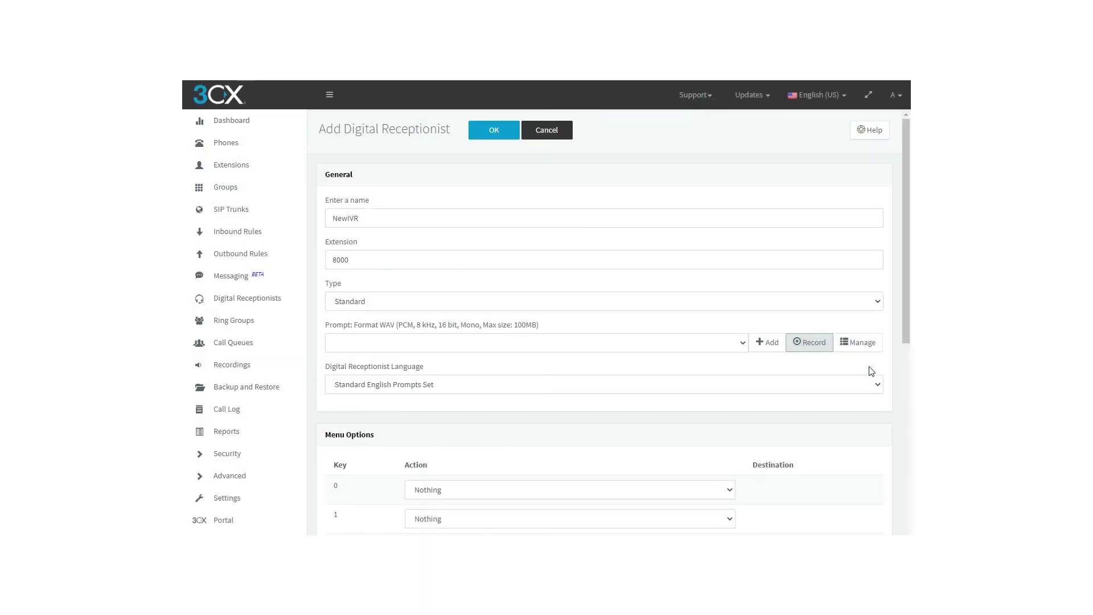
{"action": "left_click", "coordinate": [858, 342]}
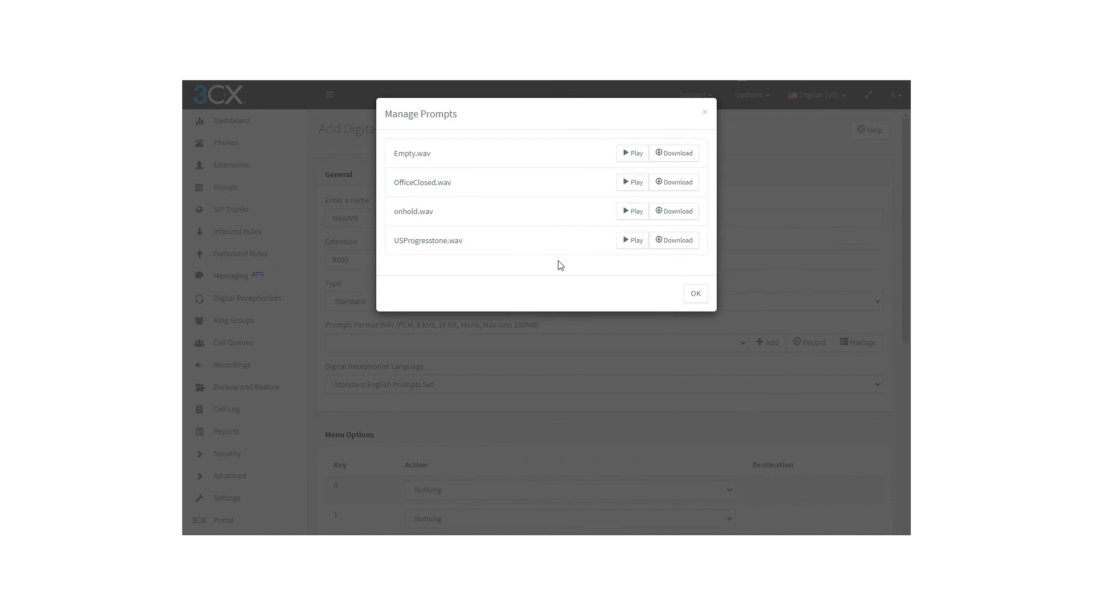
{"action": "left_click", "coordinate": [696, 294]}
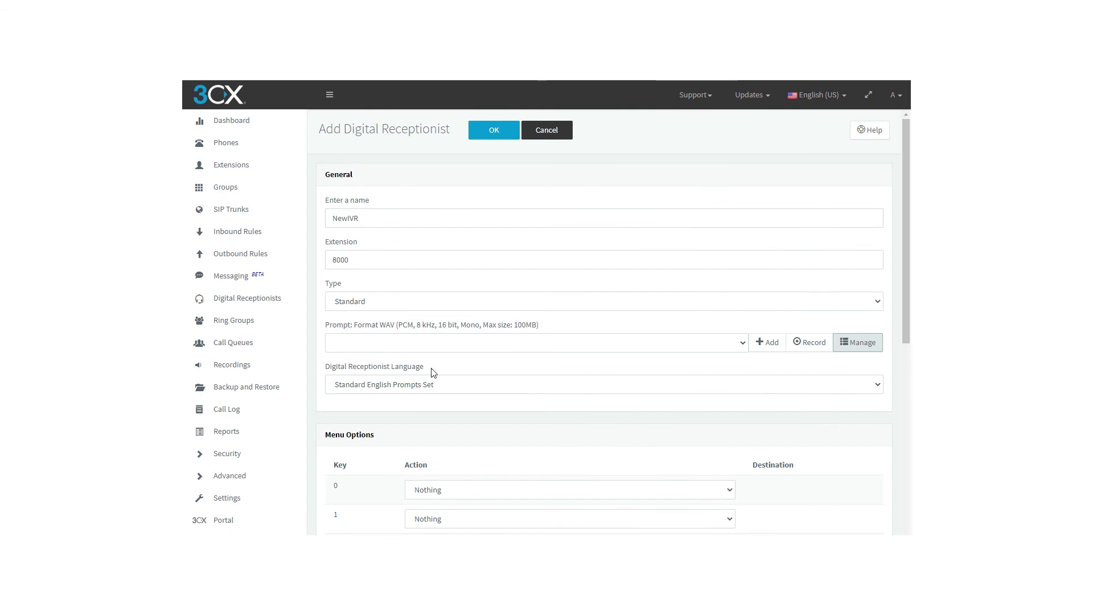
{"action": "left_click", "coordinate": [465, 371]}
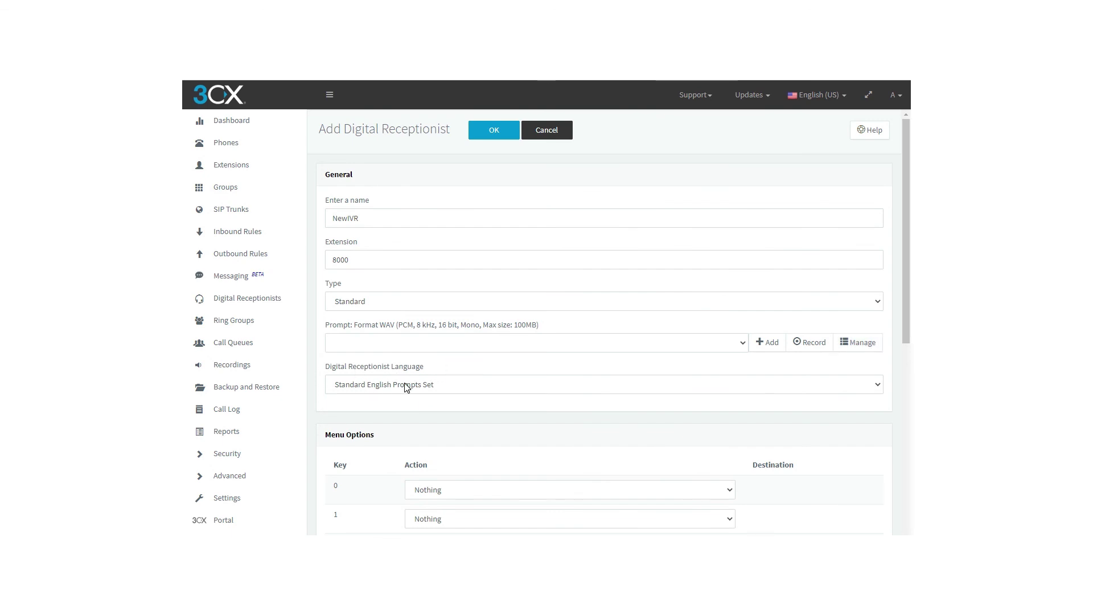
- Review the timeout setting and the destination choices for calls with no DTMF input, leaving them as they are
{"action": "scroll", "coordinate": [407, 387], "scroll_direction": "down", "scroll_amount": 8}
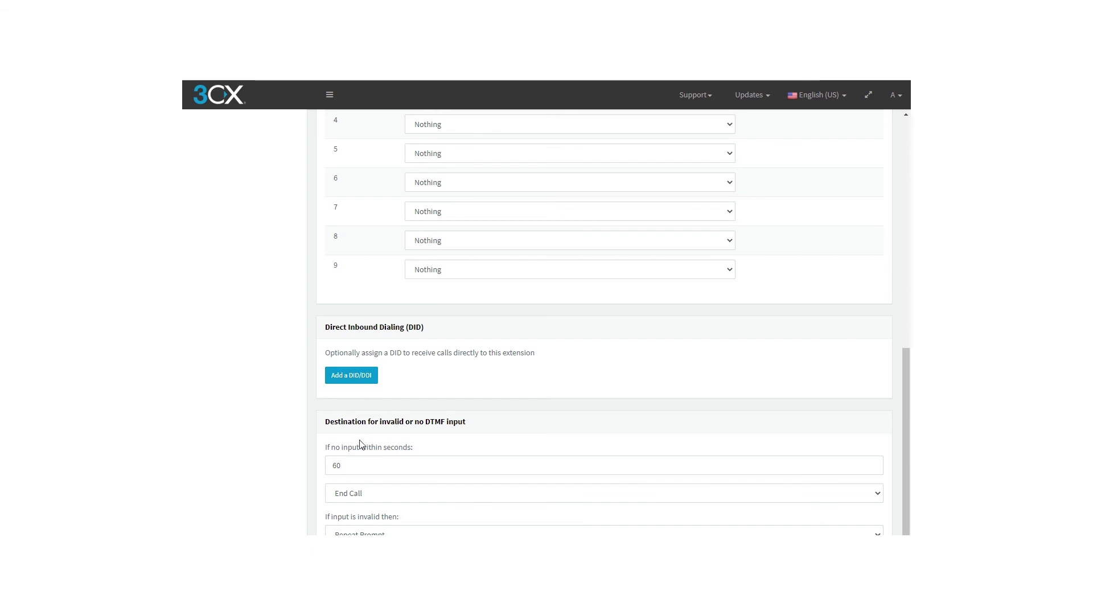
{"action": "left_click", "coordinate": [357, 466]}
{"action": "left_click", "coordinate": [362, 494]}
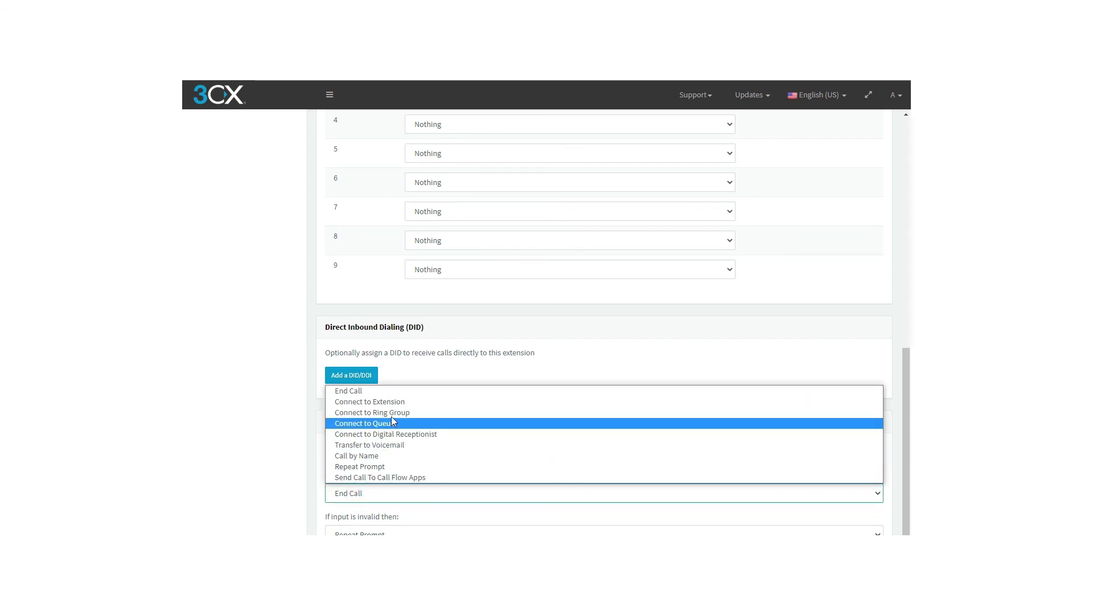
{"action": "left_click", "coordinate": [310, 473]}
- Choose Repeat Prompt as the action for invalid input and save the new digital receptionist
{"action": "left_click", "coordinate": [379, 532]}
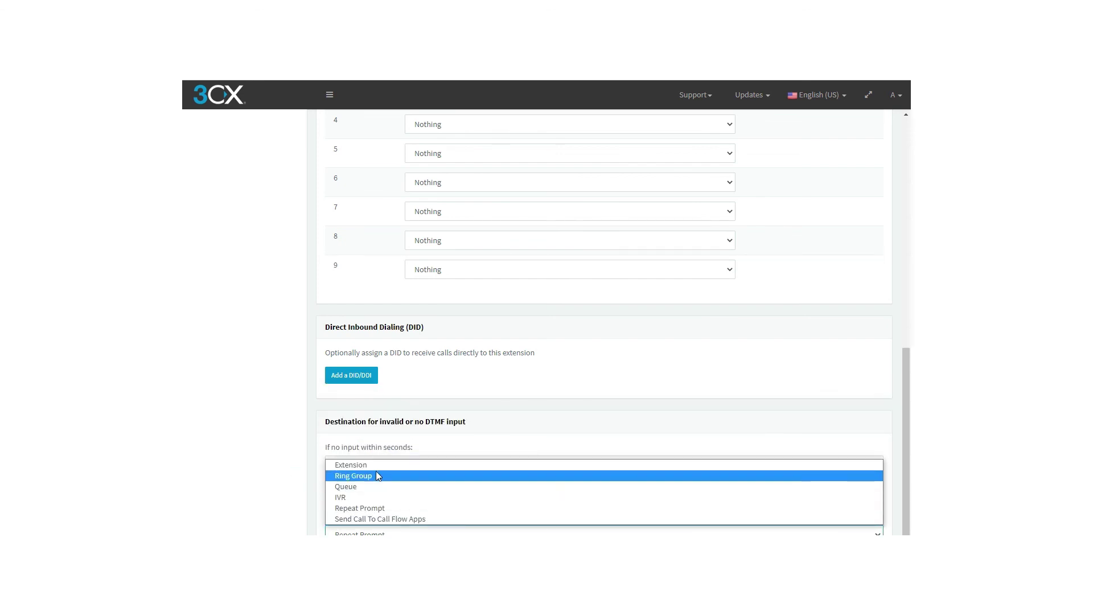
{"action": "left_click", "coordinate": [370, 508]}
{"action": "scroll", "coordinate": [481, 437], "scroll_direction": "up", "scroll_amount": 10}
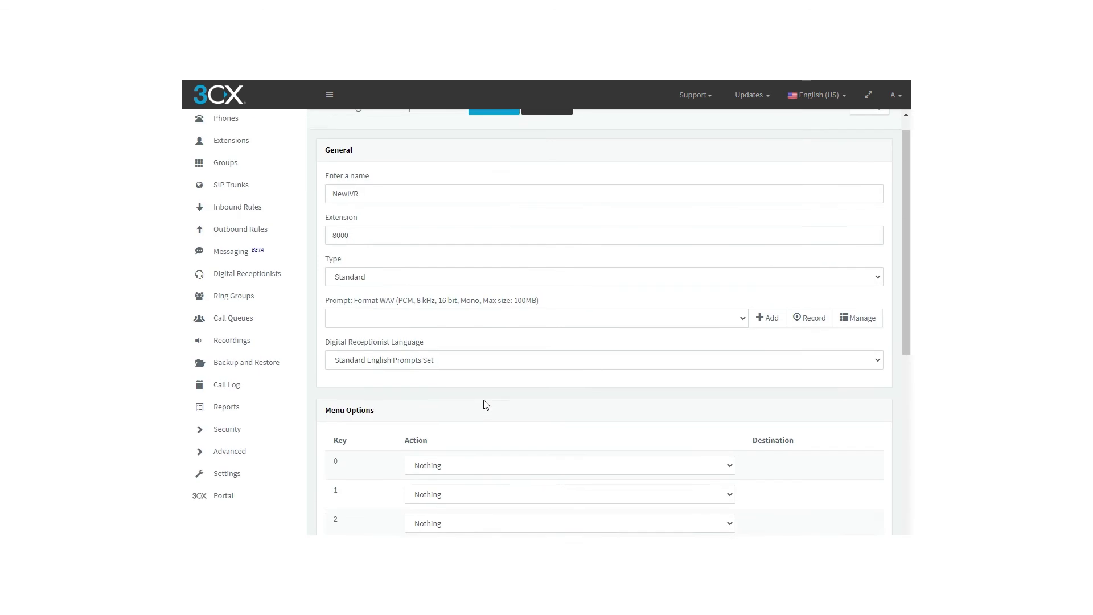
{"action": "left_click", "coordinate": [504, 133]}
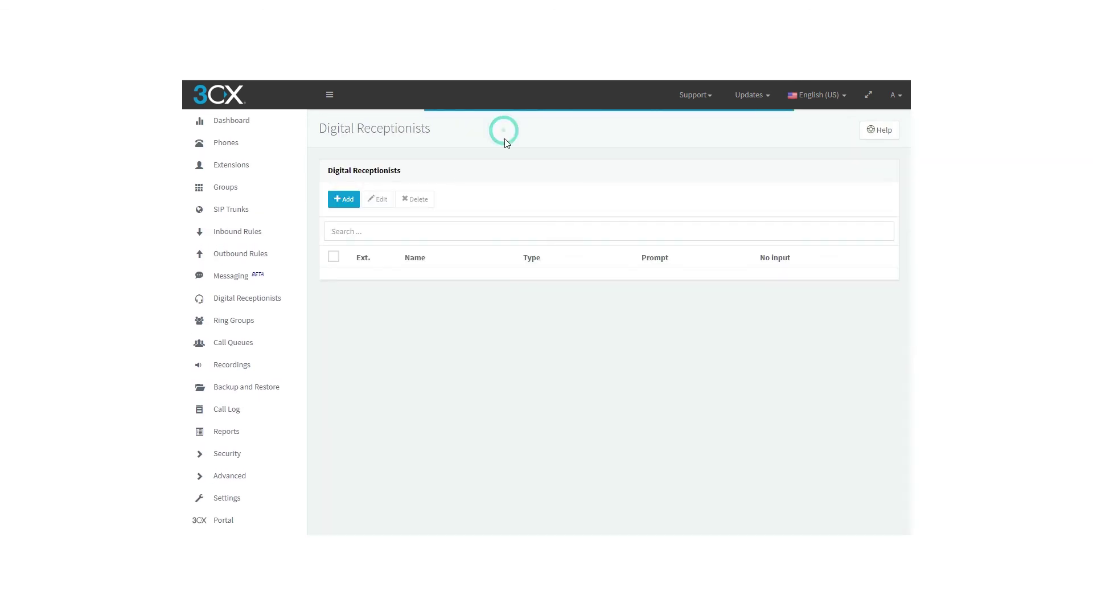